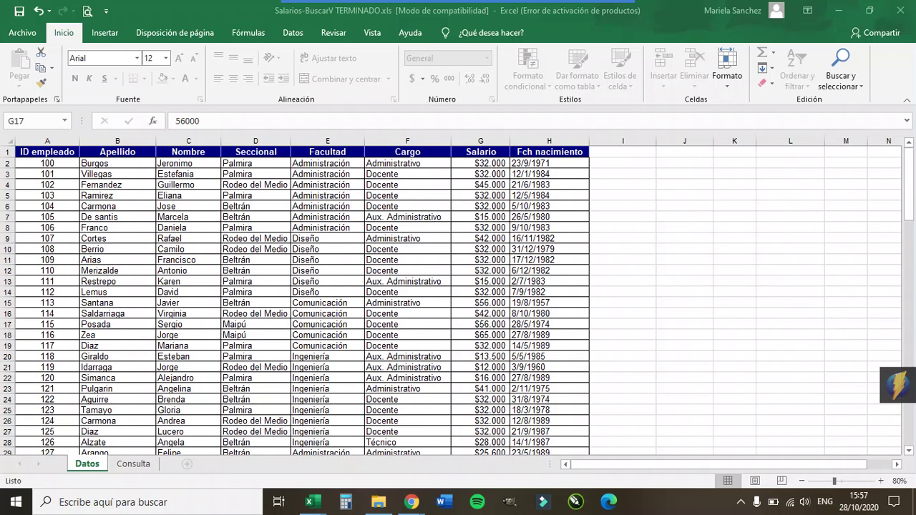
Step: Review the full employee table on the Datos sheet, from ID empleado through Fch nacimiento
key(alt+Tab)
drag(63, 151, 537, 433)
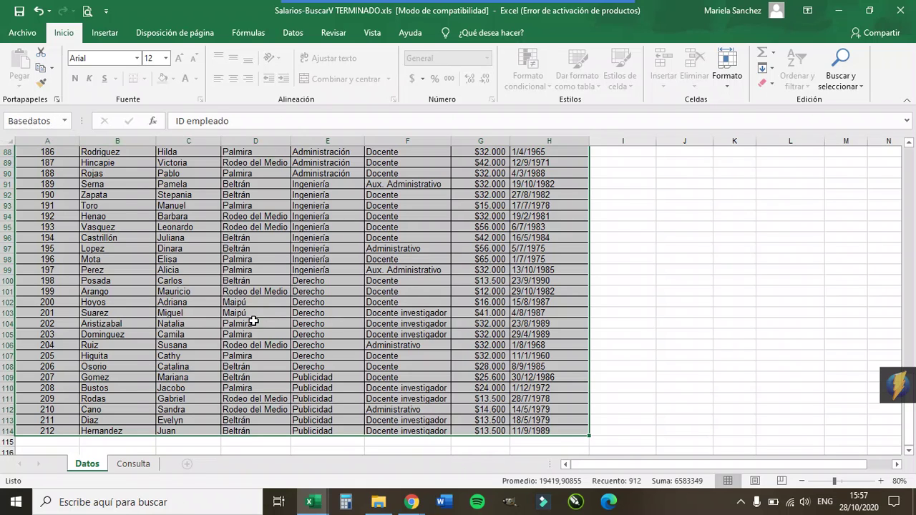
click(456, 334)
scroll(456, 334, up, 17)
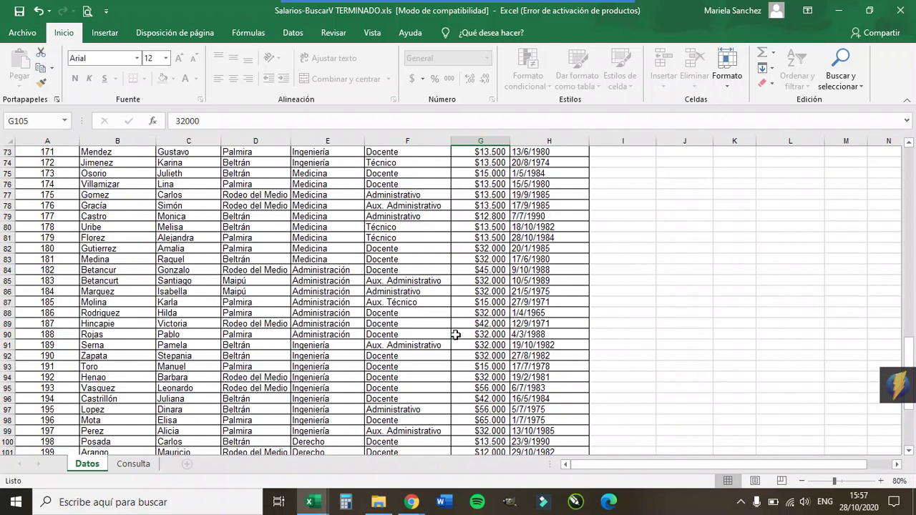
scroll(456, 334, up, 12)
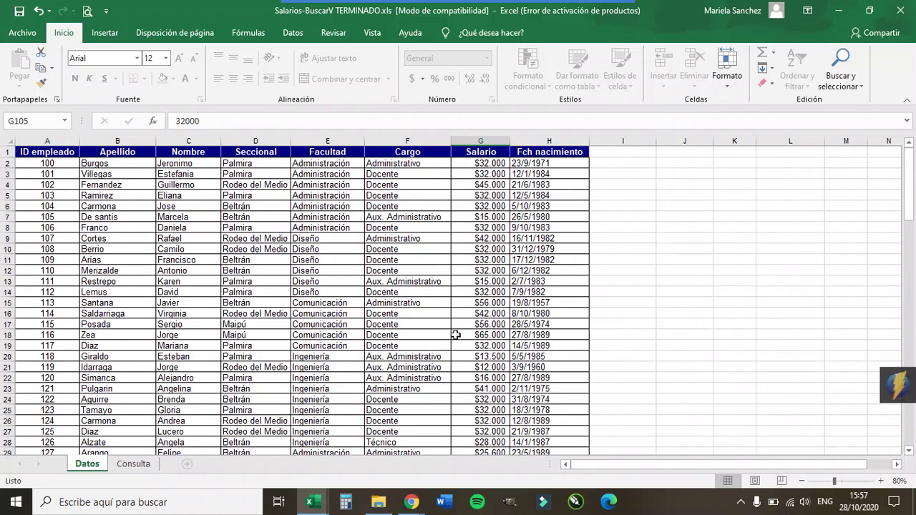
Step: Examine the CONSULTA POR EMPLEADO form and its ID Empleado field on the Consulta sheet, dismissing the antivirus notice
click(134, 464)
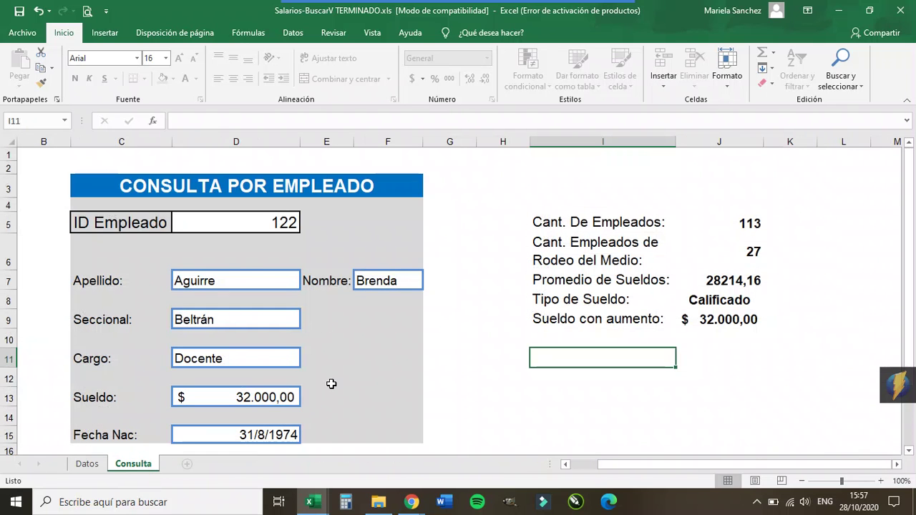
click(320, 236)
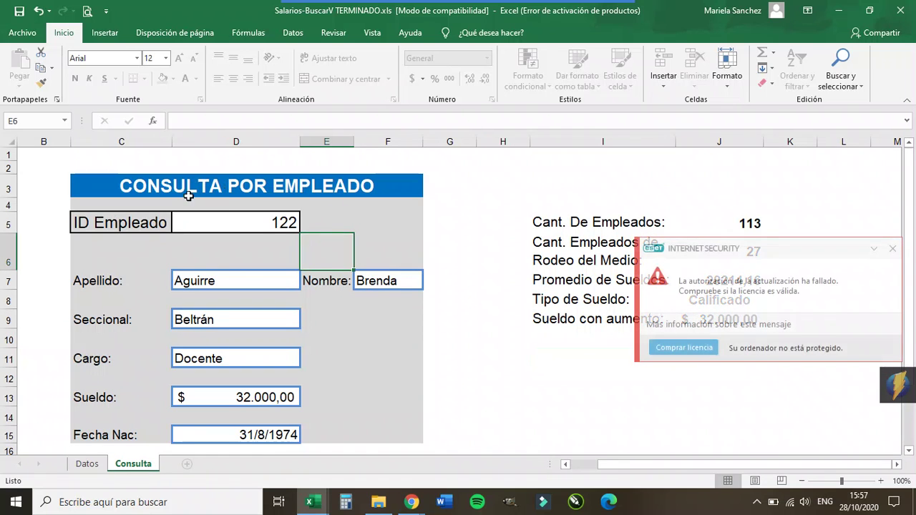
click(892, 249)
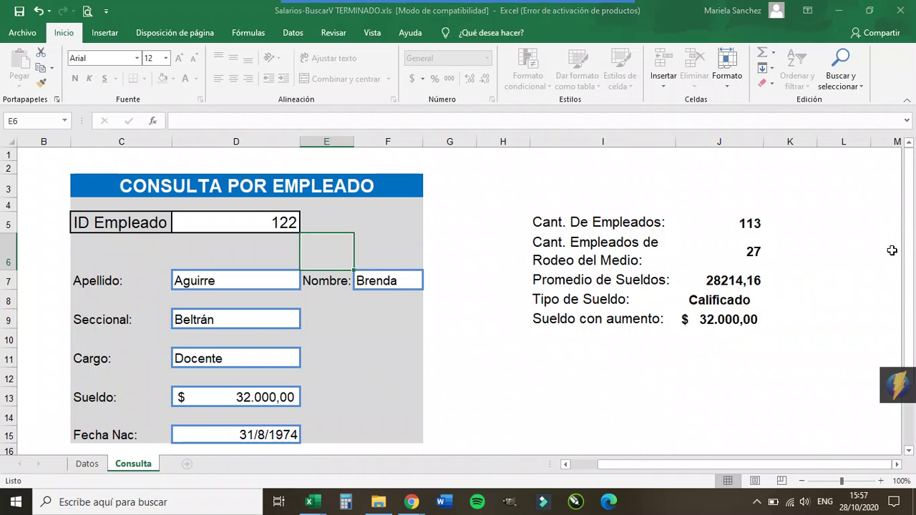
click(197, 187)
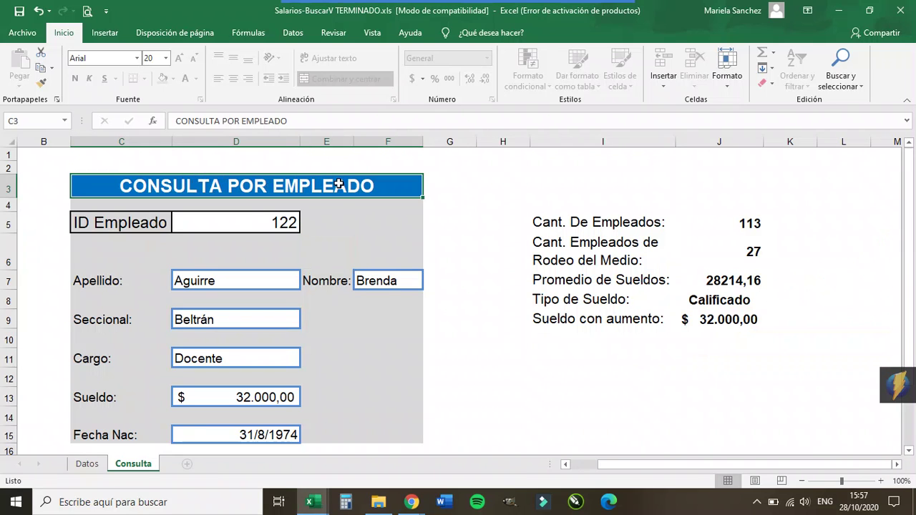
click(217, 220)
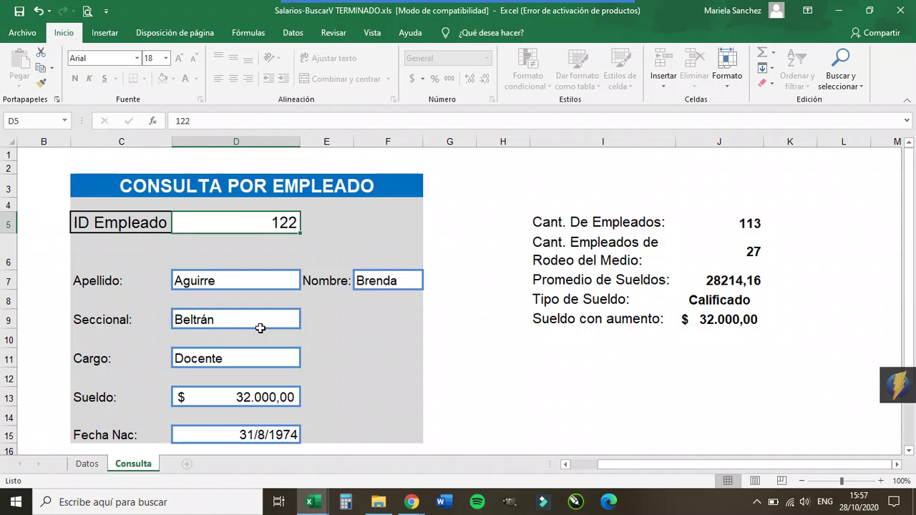
click(311, 243)
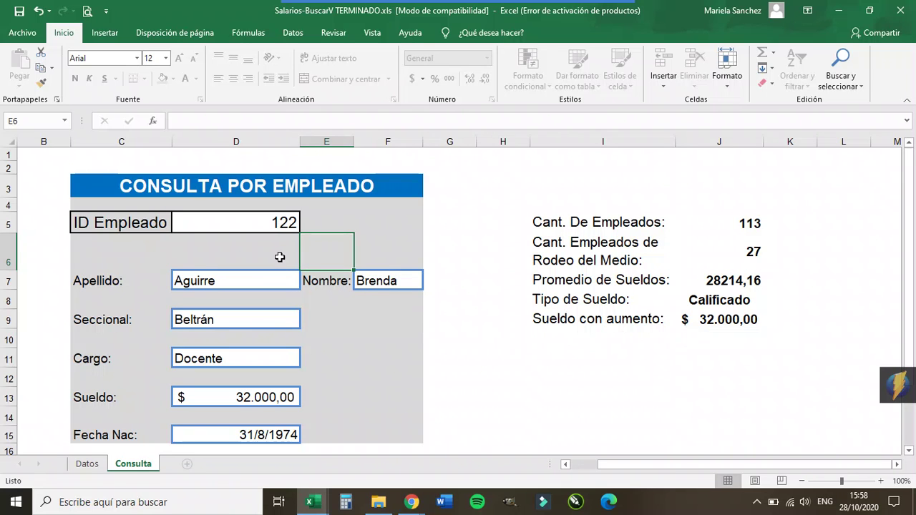
click(331, 219)
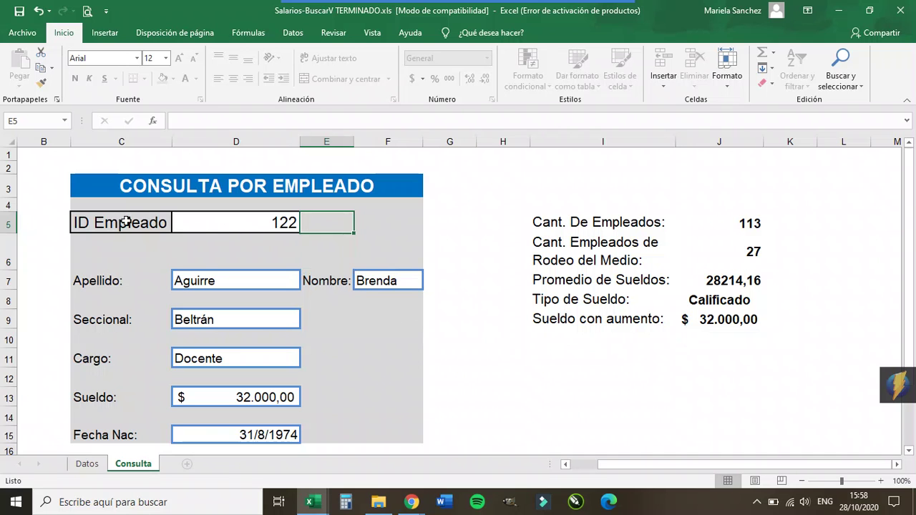
Step: Compare the employee record on the Datos sheet with the fields of the Consulta form
click(86, 464)
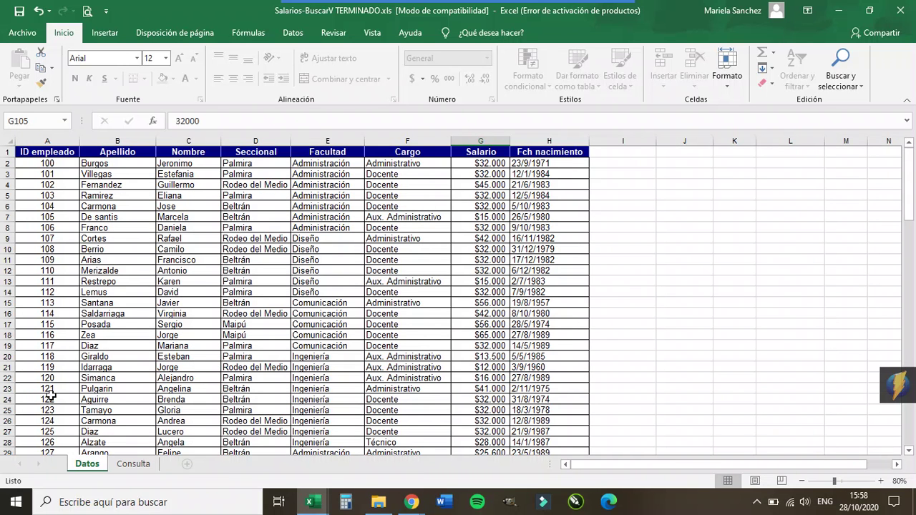
click(142, 465)
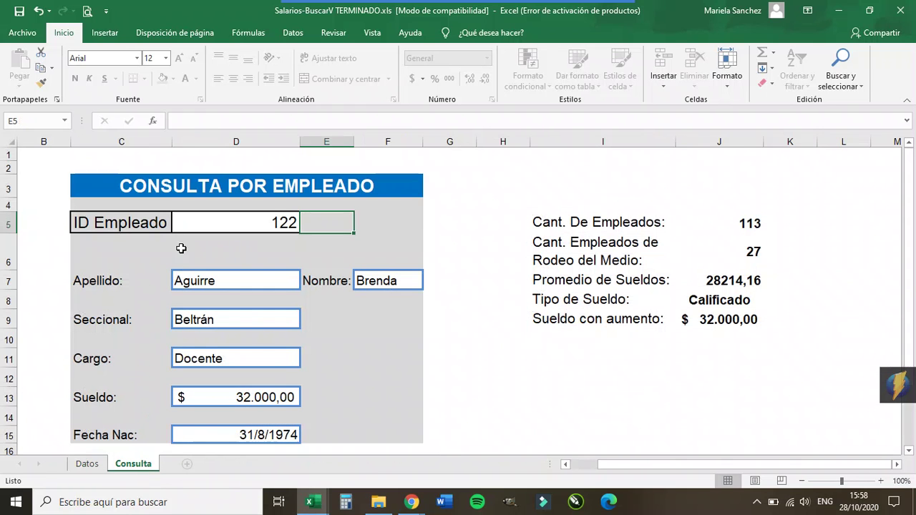
click(254, 220)
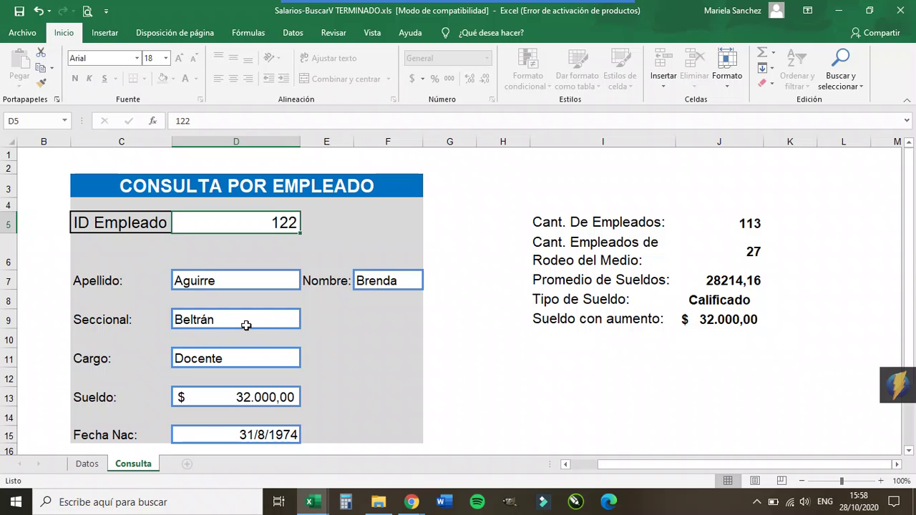
scroll(326, 333, down, 2)
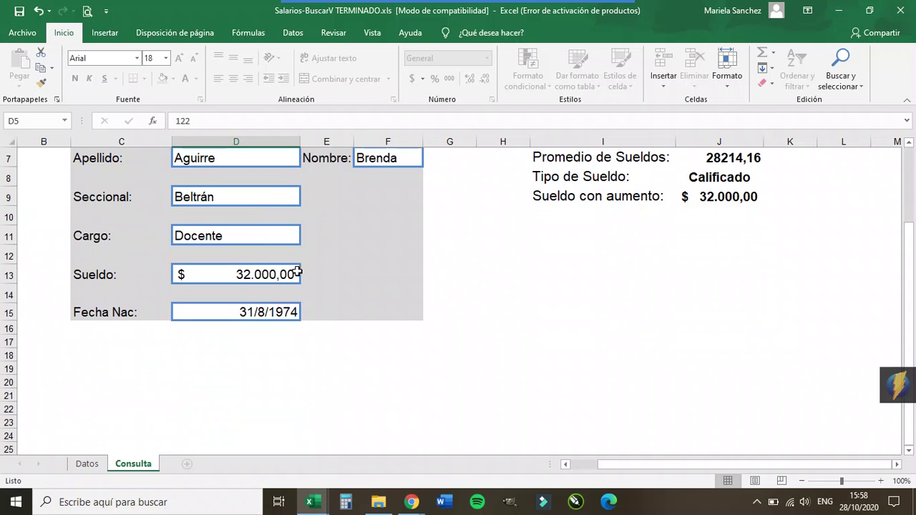
scroll(321, 300, up, 2)
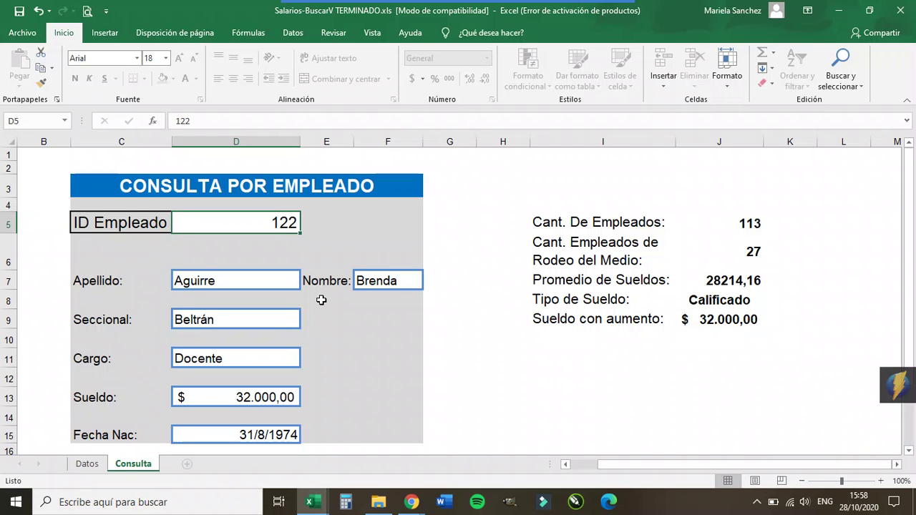
Step: Look over the employee counts and salary average beside the query form, and return to the ID Empleado value
click(703, 222)
click(699, 259)
click(695, 285)
click(726, 222)
click(377, 224)
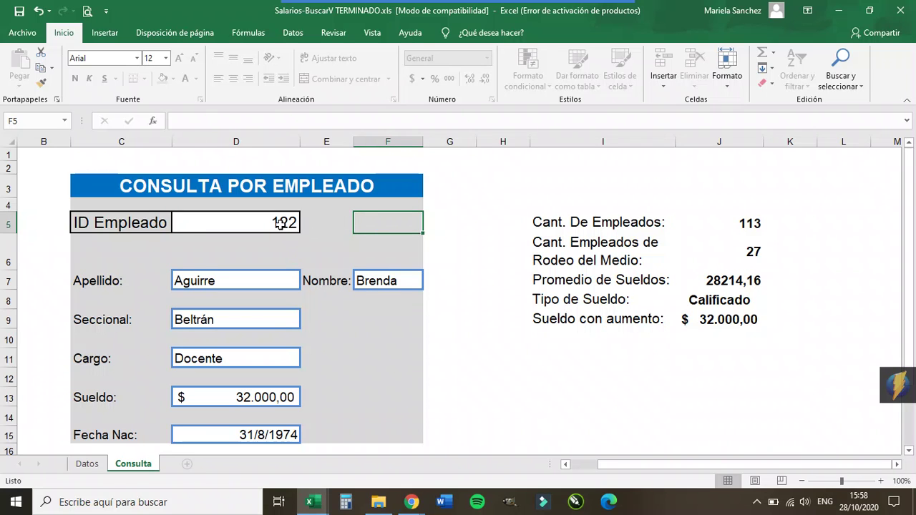
click(282, 224)
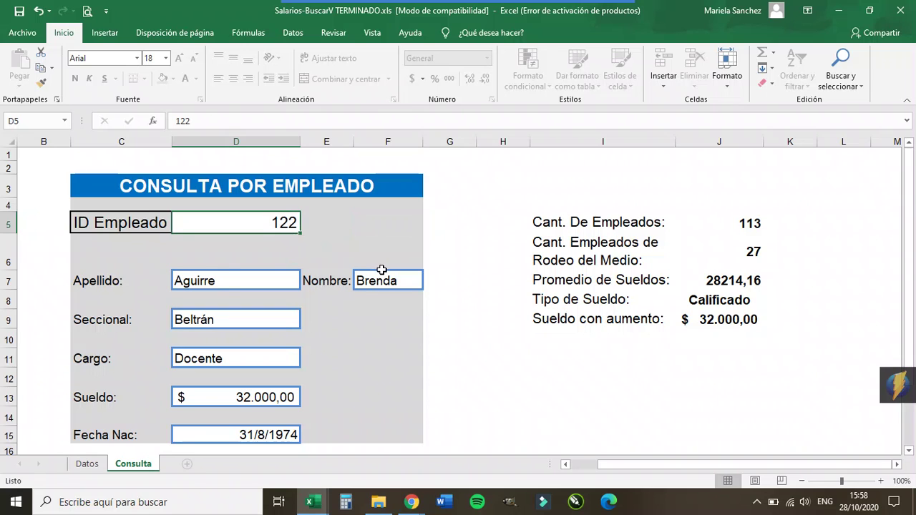
Step: Inspect the Apellido lookup formula in D7 and check the matching surname on the Datos sheet
click(222, 283)
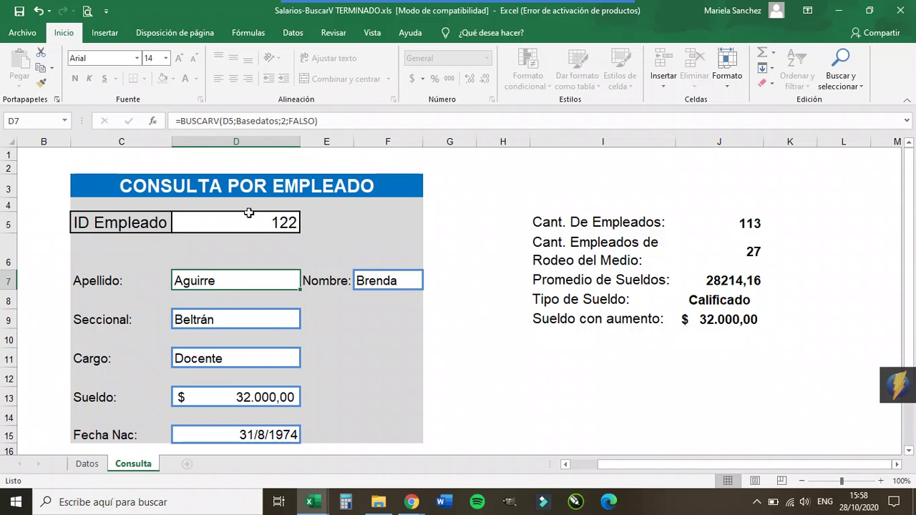
click(251, 222)
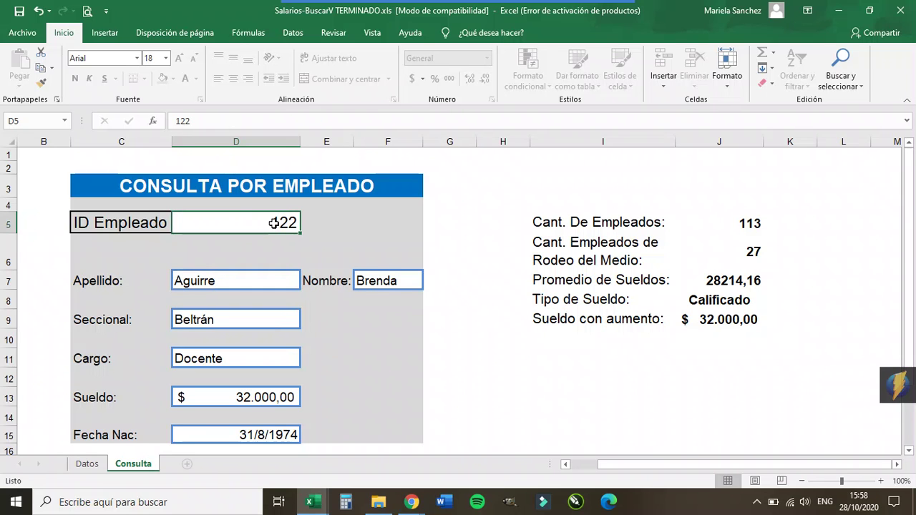
click(216, 281)
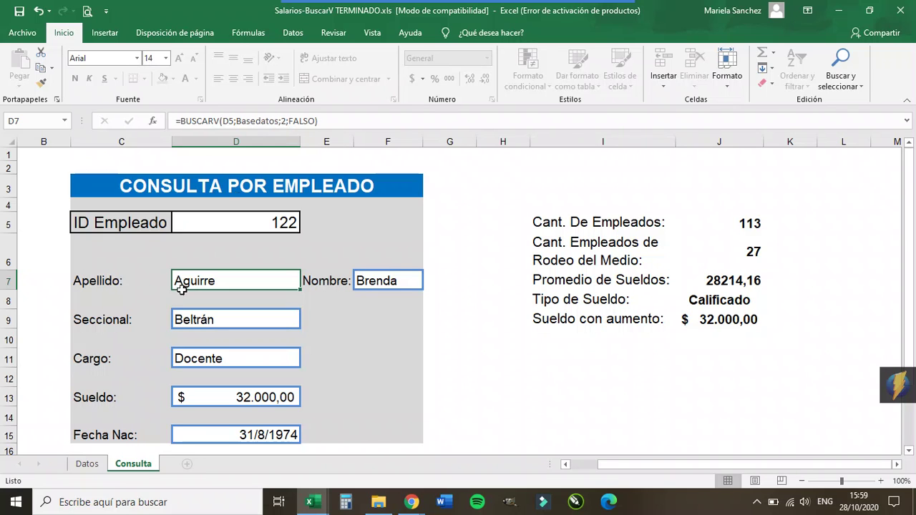
click(86, 464)
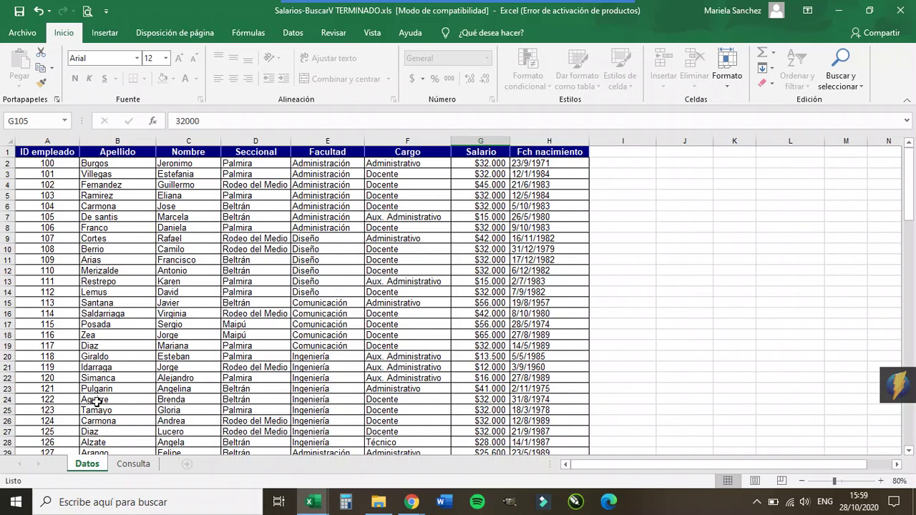
click(132, 465)
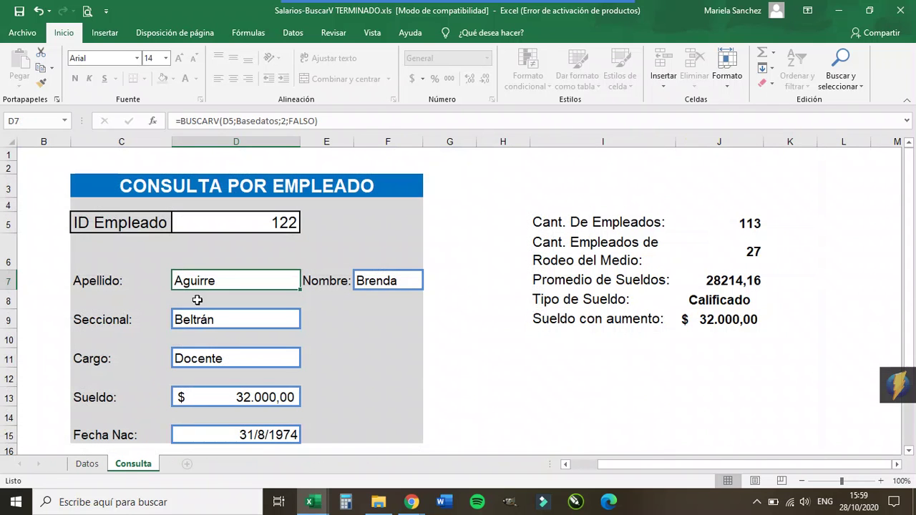
Step: Inspect the lookup formulas for Seccional, Cargo and Sueldo, and try to edit the Sueldo formula
click(197, 321)
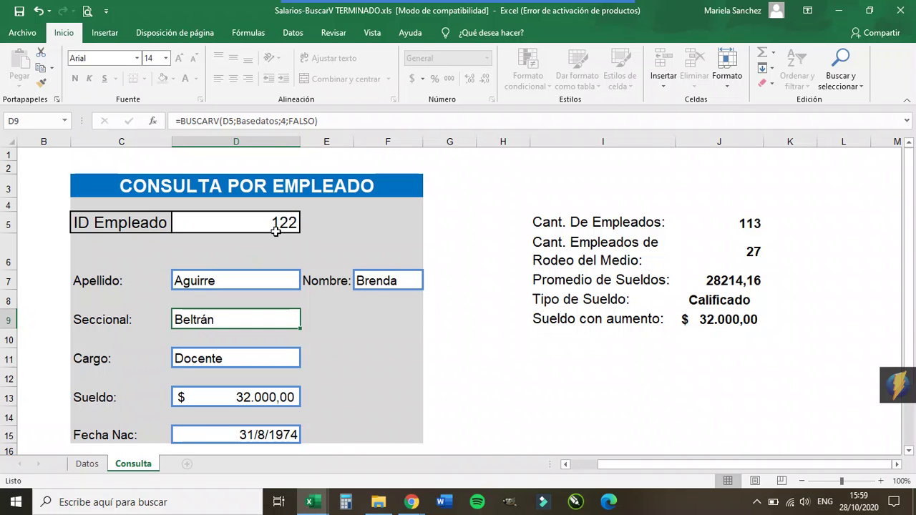
click(194, 361)
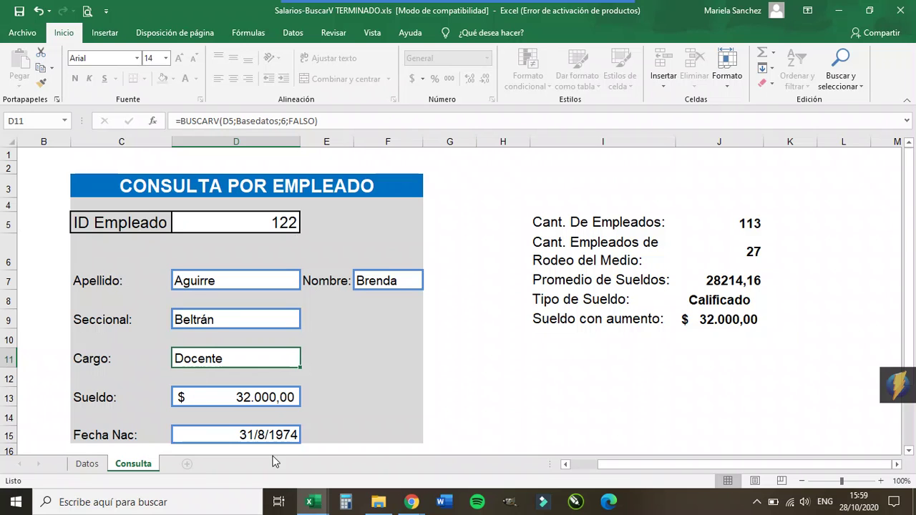
click(255, 392)
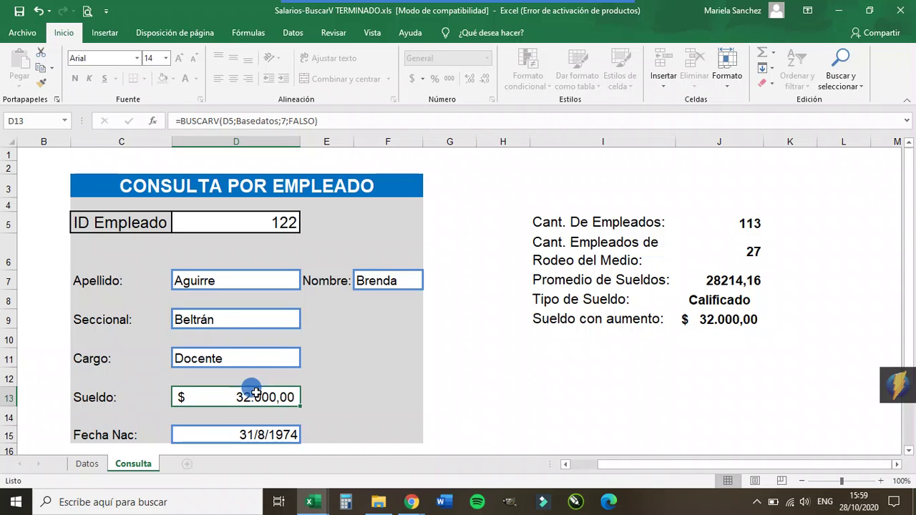
click(291, 121)
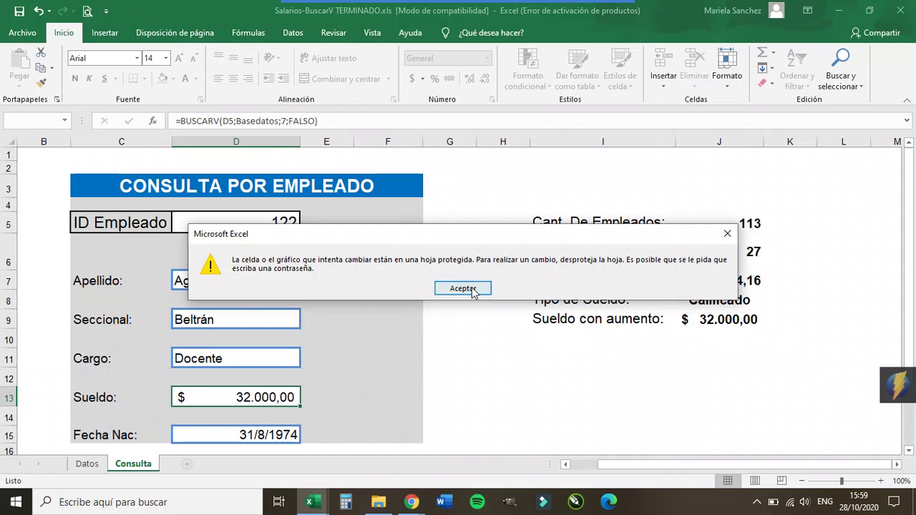
click(464, 288)
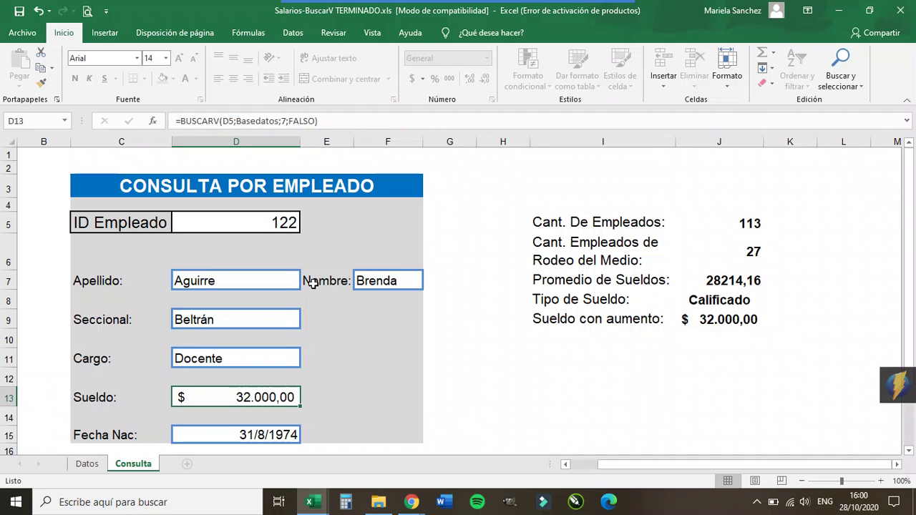
Step: Start a BUSCARV formula in cell F10 of the blank workbook Libro1 to show the function's arguments
key(alt+Tab)
key(alt+Tab)
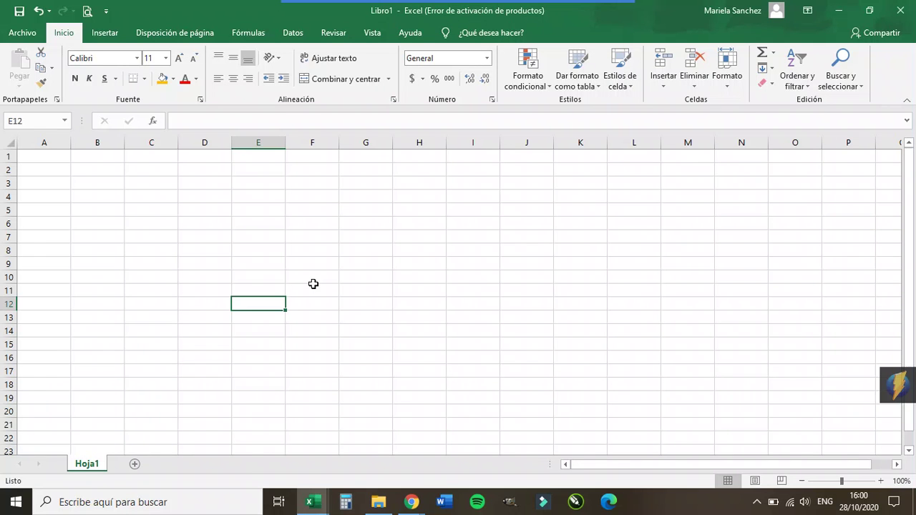
click(316, 277)
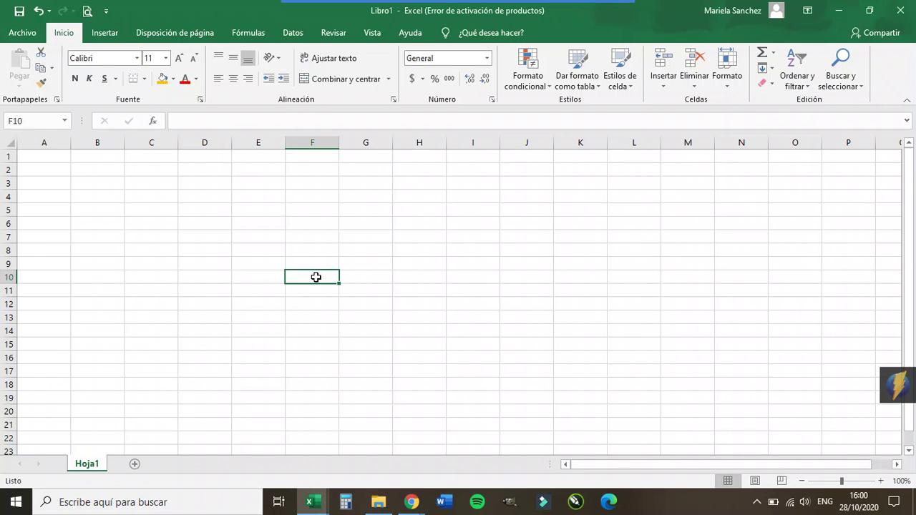
text(=)
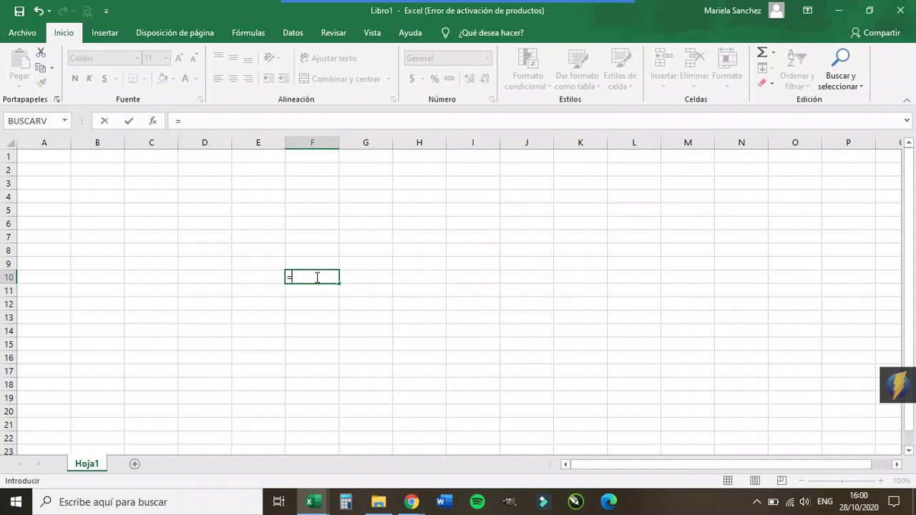
text(buscar)
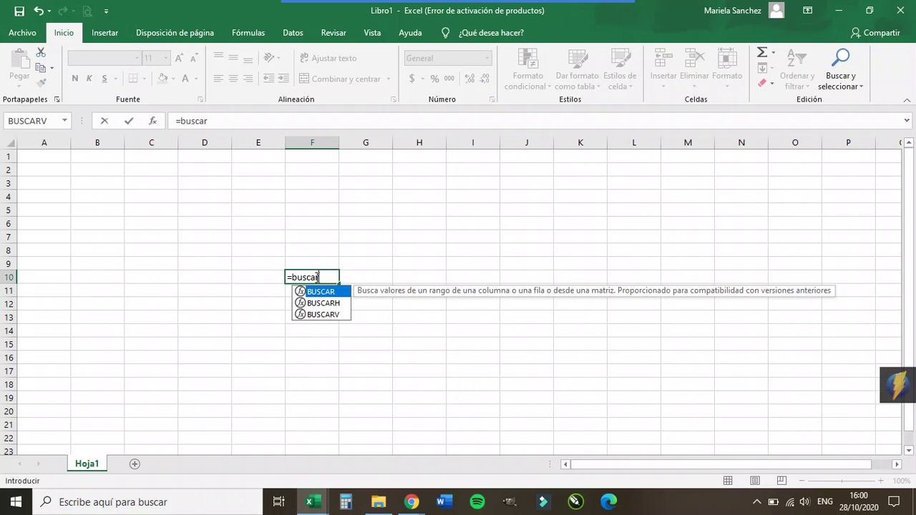
text(v)
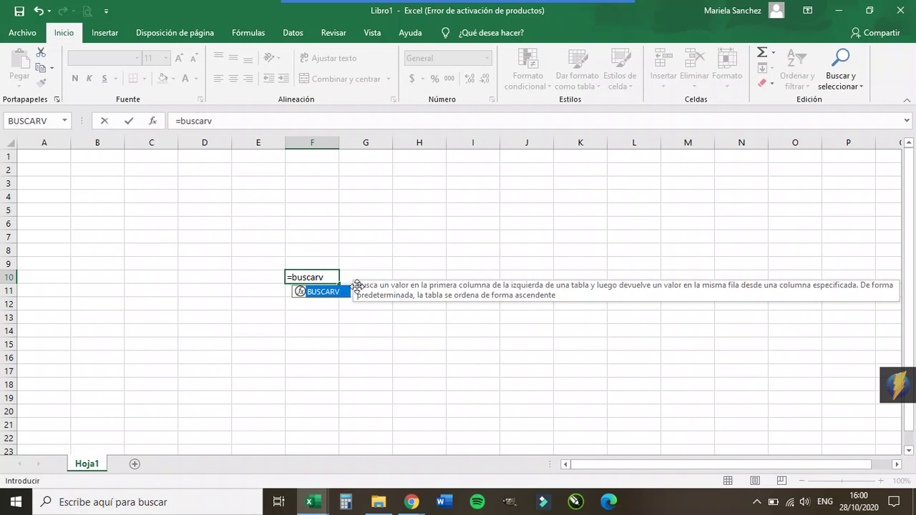
text(()
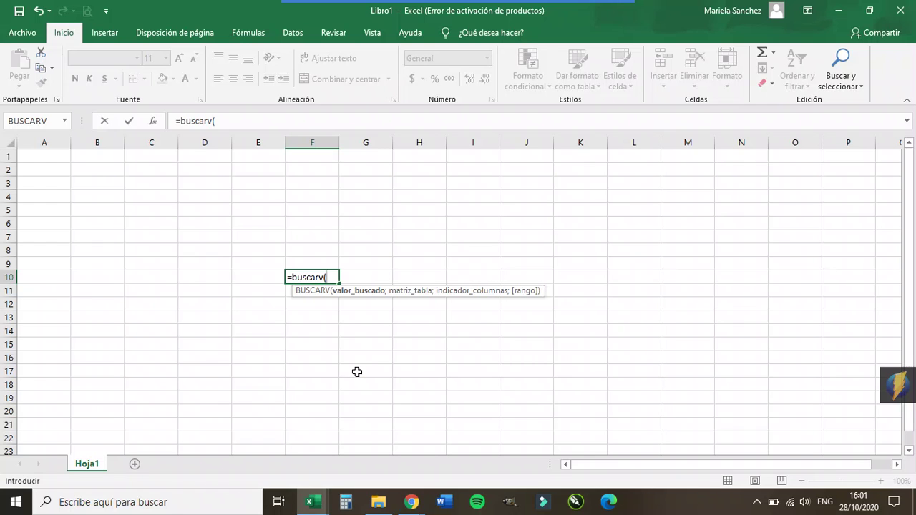
Step: Reference the ID Empleado cell D5 of the Consulta sheet as the formula's lookup value, and cancel the formula
mouse_move(309, 506)
key(alt+Tab)
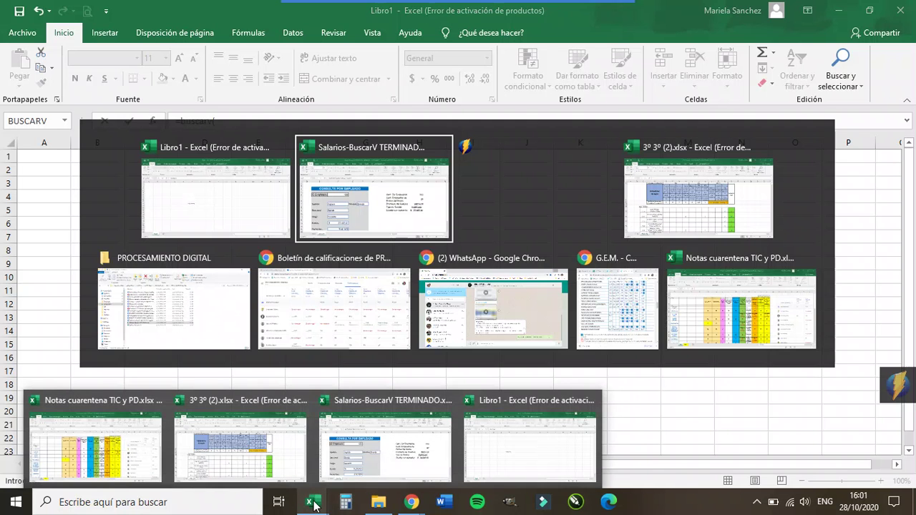
click(272, 226)
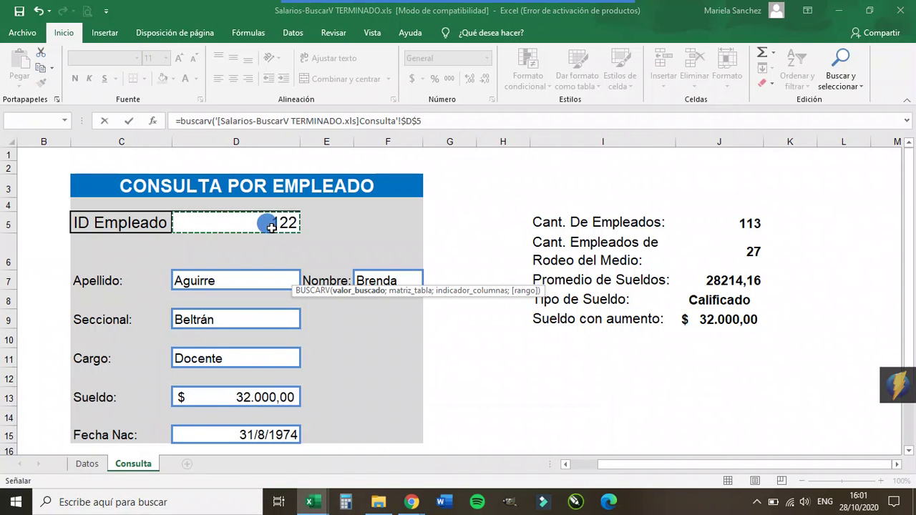
key(Escape)
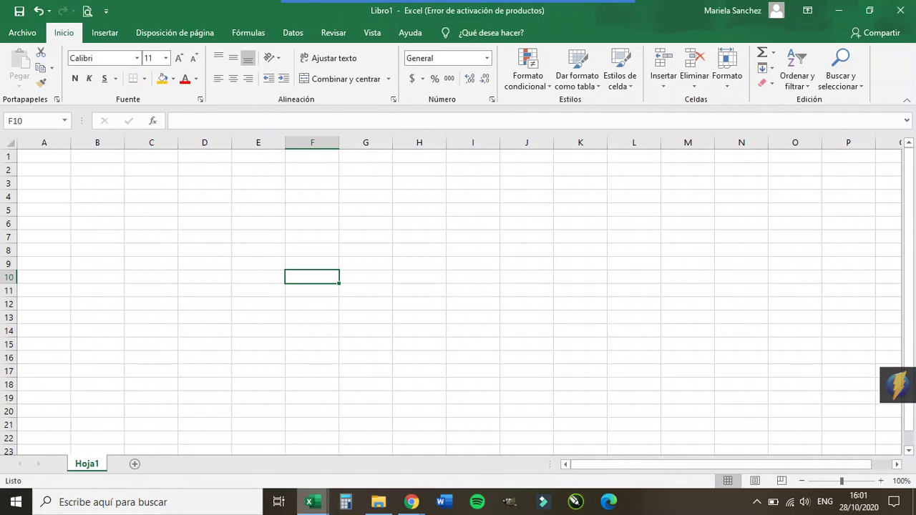
Step: Query three employees in the Consulta form by entering their employee IDs one after another in D5
key(alt+Tab)
click(269, 219)
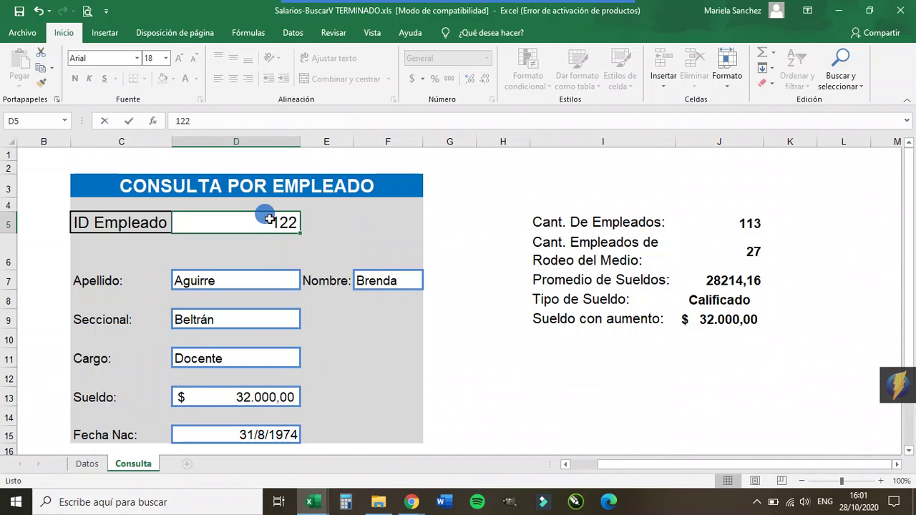
text(115)
key(Return)
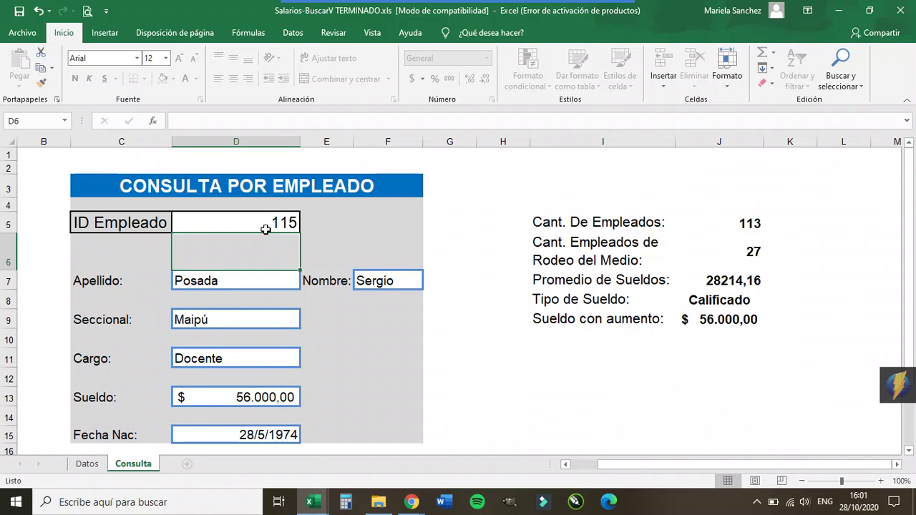
scroll(315, 209, down, 1)
click(285, 173)
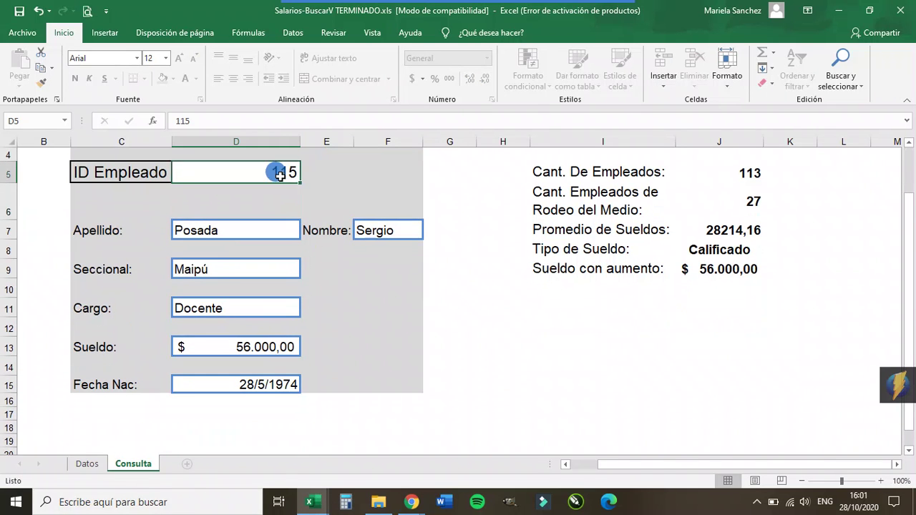
text(1)
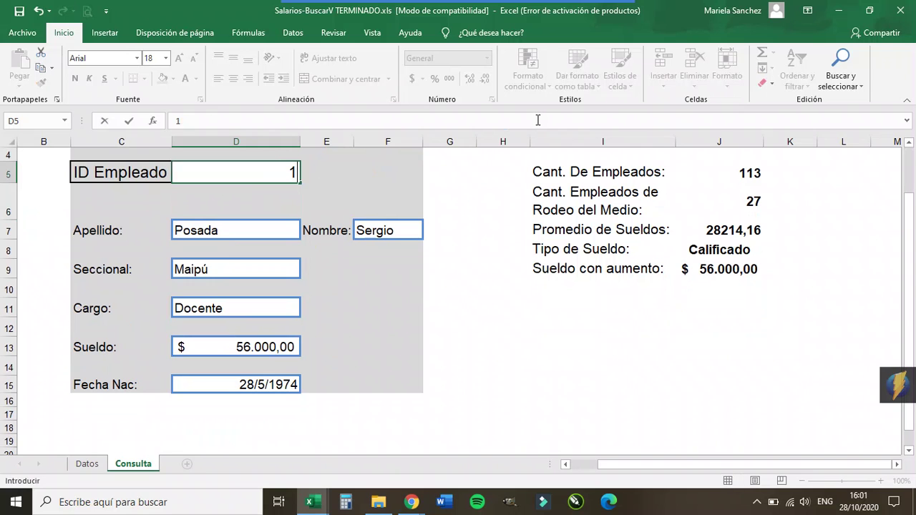
text(28)
key(Return)
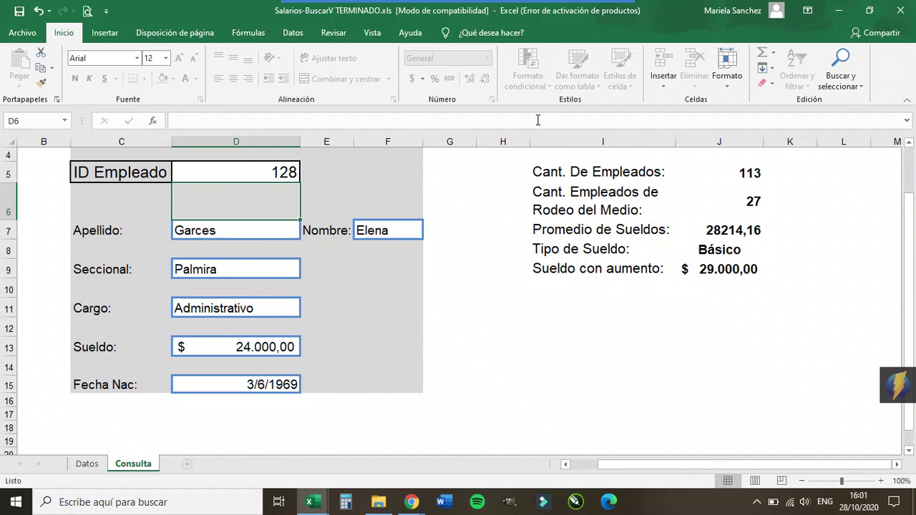
click(295, 170)
text(130)
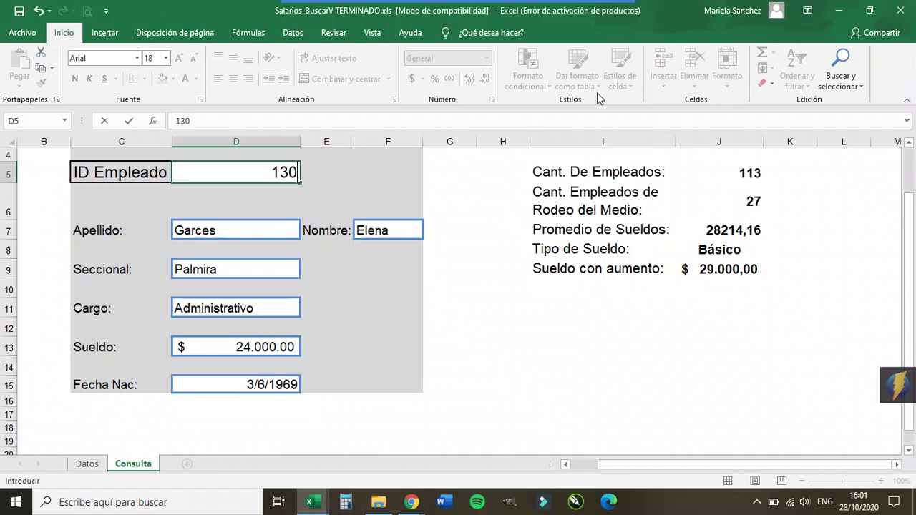
key(Return)
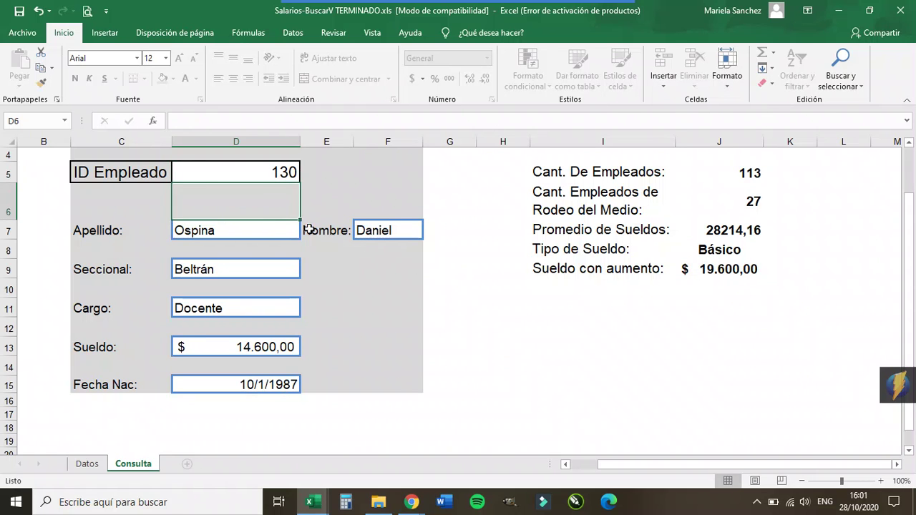
Step: Try to clear D6 and edit empty cells such as H11 and I12 on the protected Consulta sheet
key(Delete)
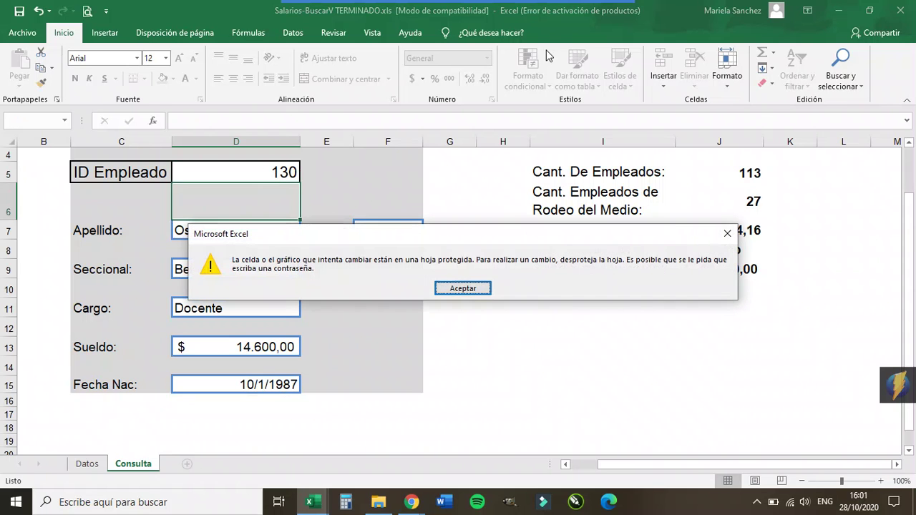
click(479, 288)
click(608, 345)
click(519, 311)
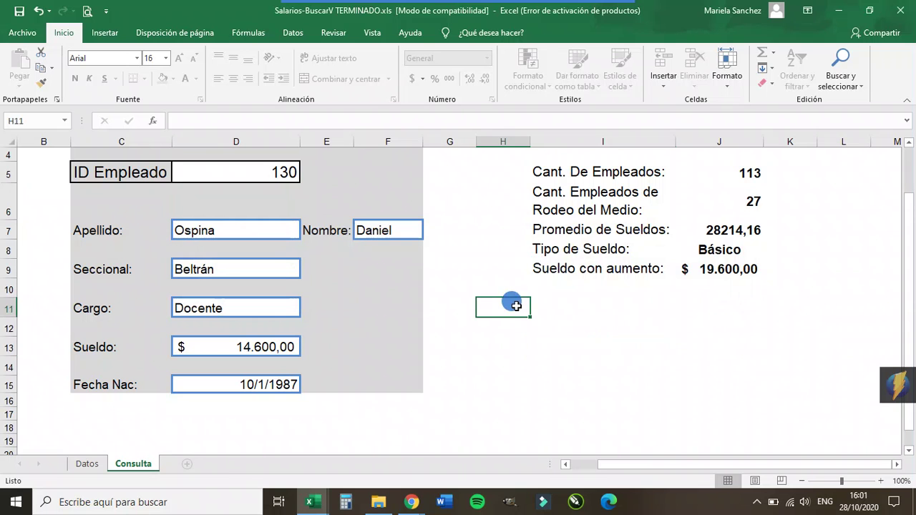
double_click(520, 311)
click(468, 286)
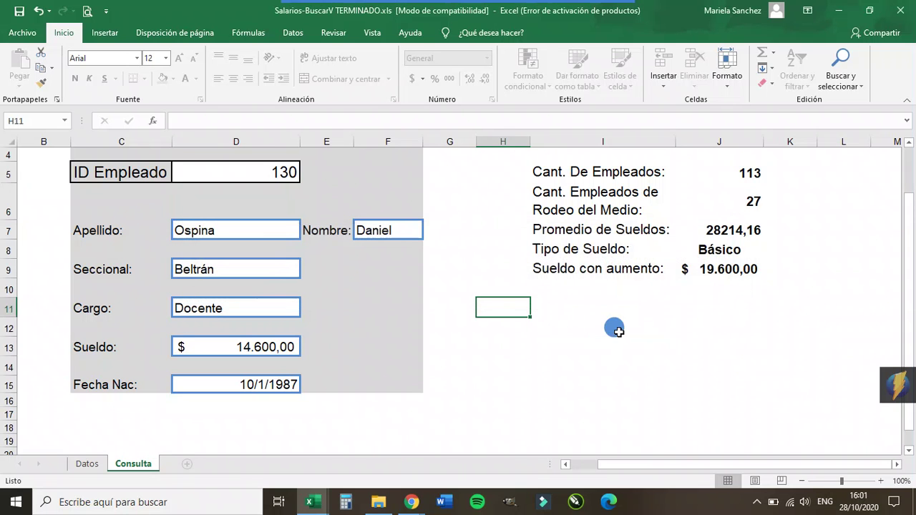
click(619, 336)
double_click(620, 338)
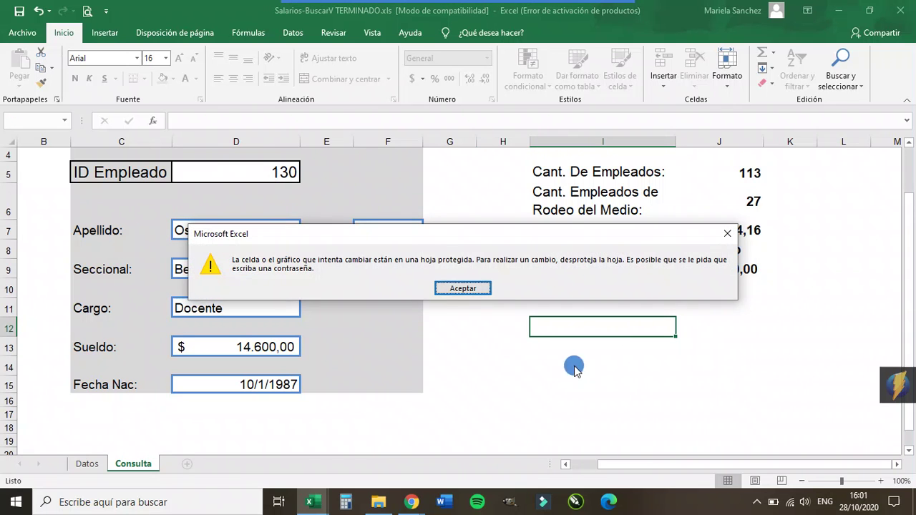
click(467, 285)
click(499, 289)
click(480, 212)
click(491, 293)
Step: Bring up three further employee records by replacing the ID Empleado value in D5 three times
click(269, 172)
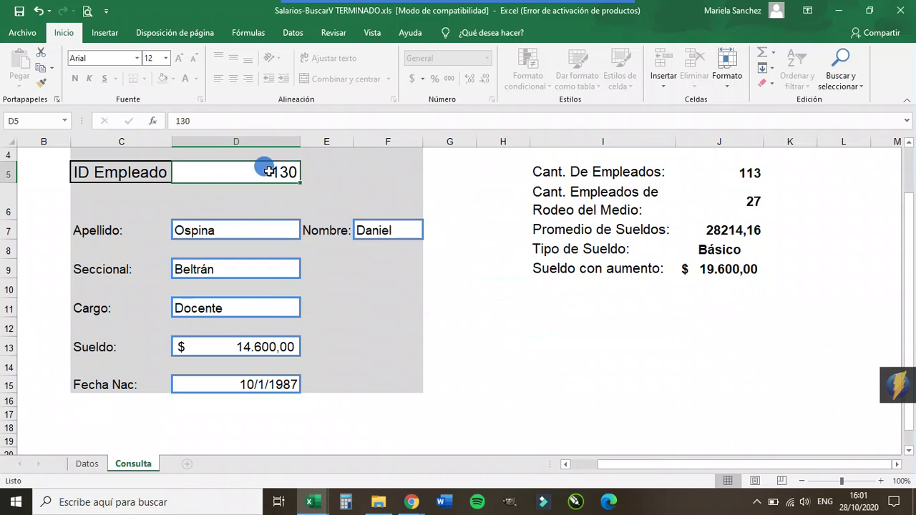
text(114)
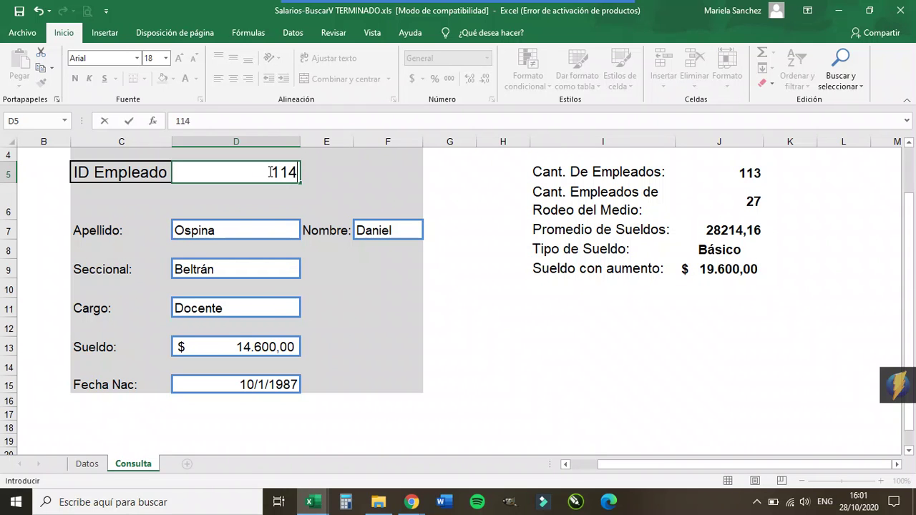
key(Return)
click(269, 172)
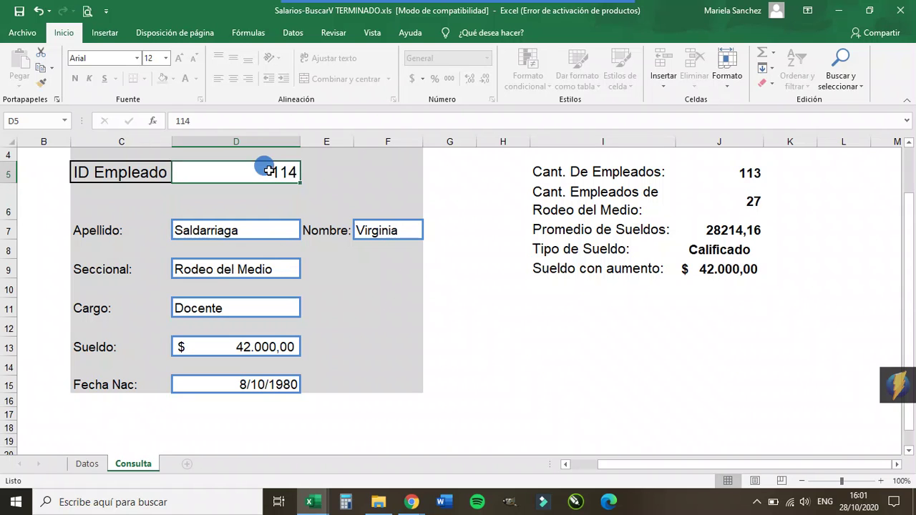
text(112)
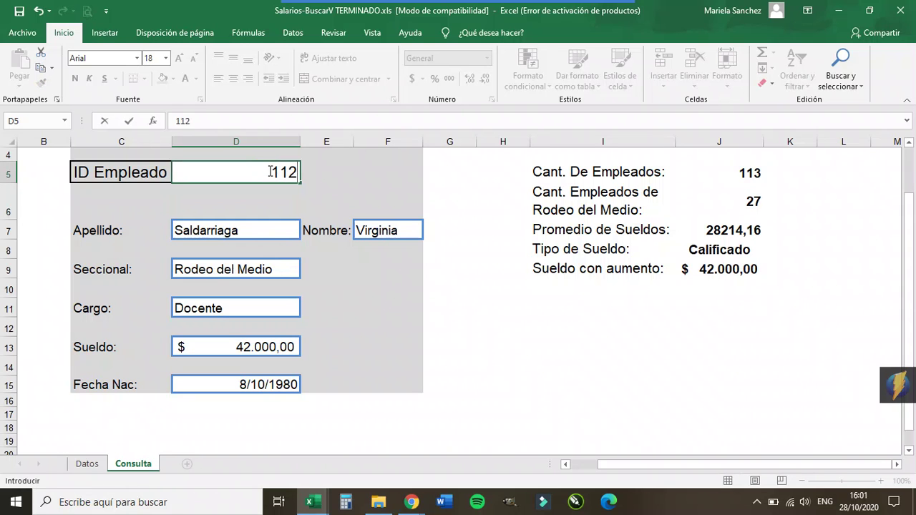
key(Return)
click(269, 171)
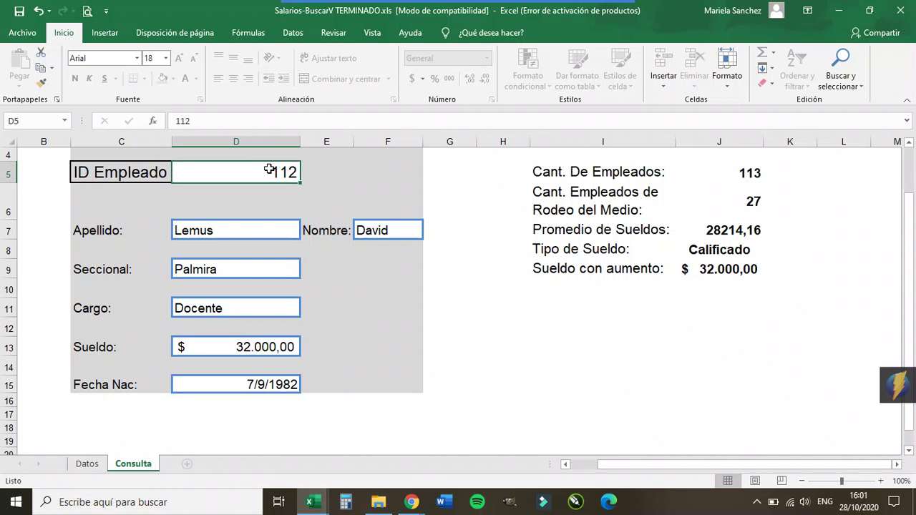
text(118)
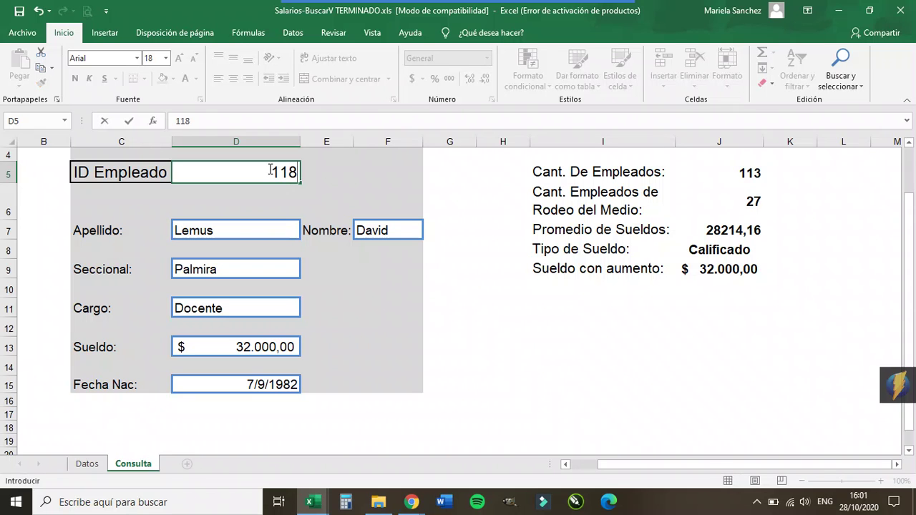
key(Return)
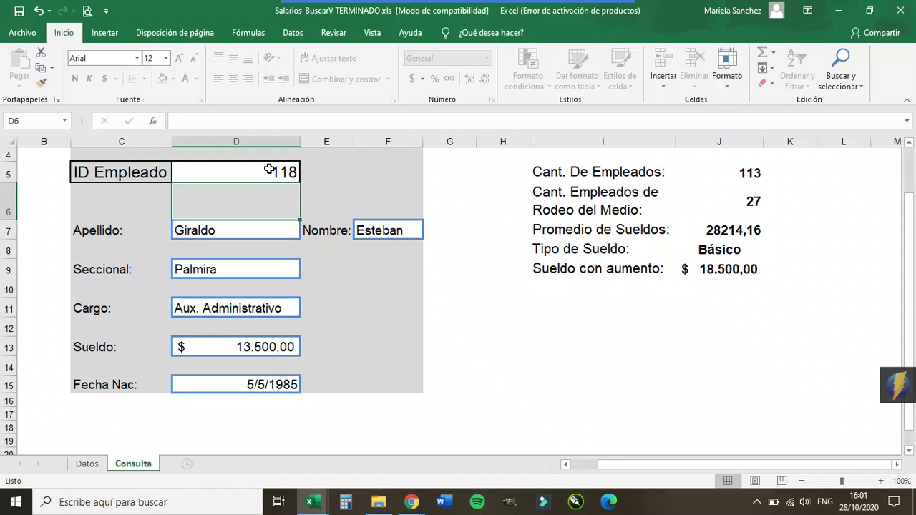
click(473, 303)
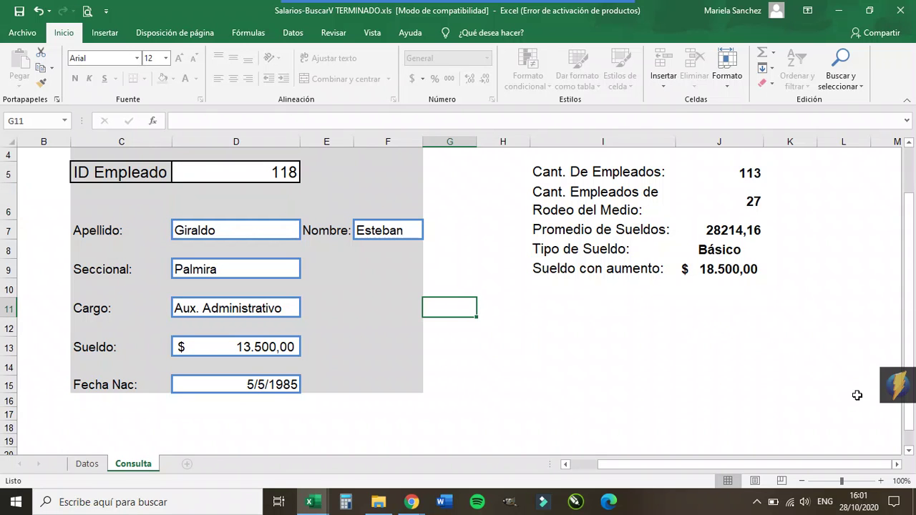
click(892, 383)
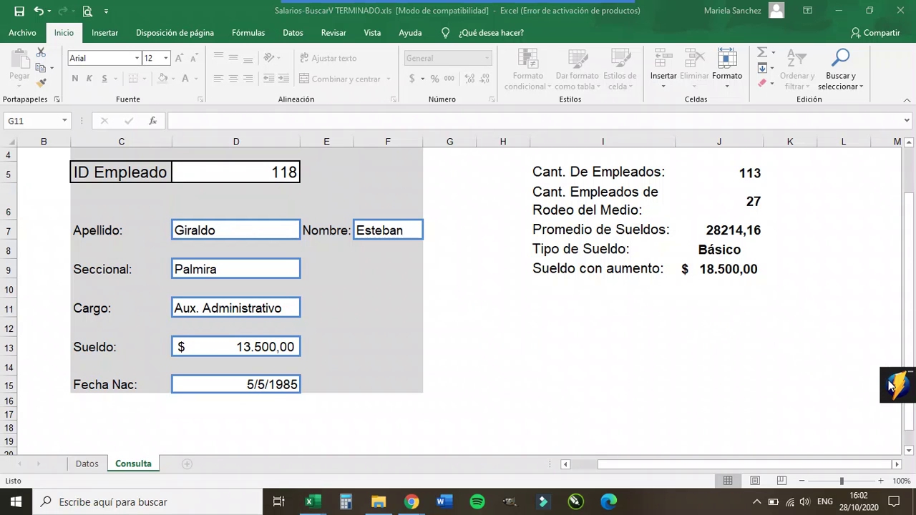
mouse_move(378, 4)
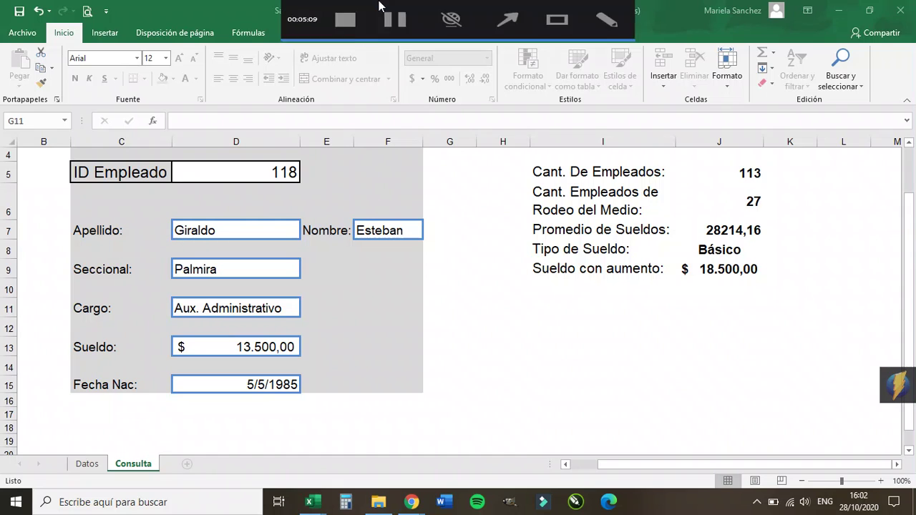